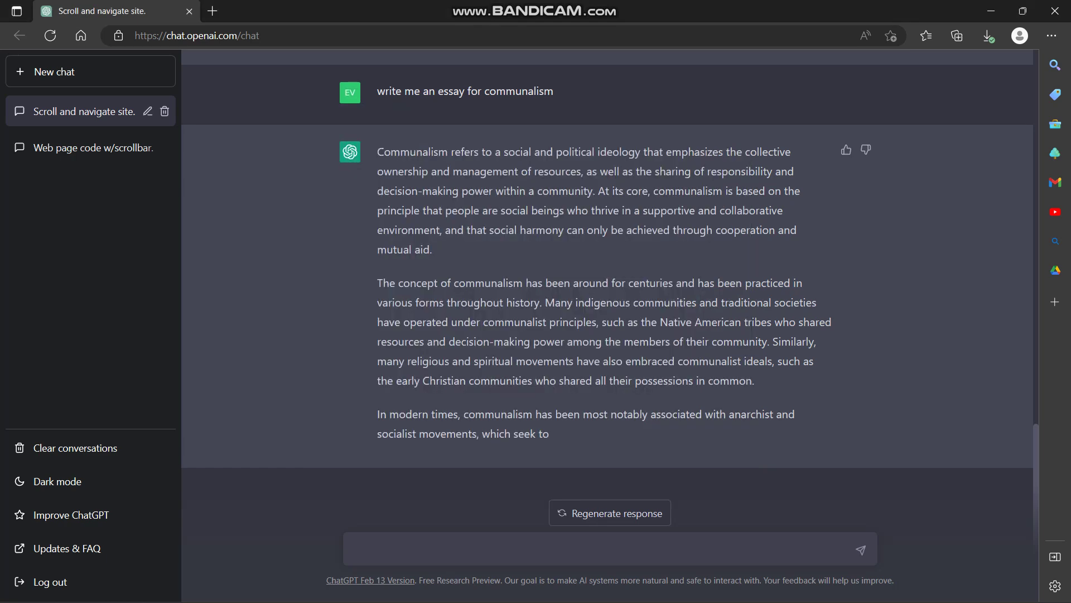
Step: Open a new tab and search Bing for 'chat gpt discoed'
click(212, 11)
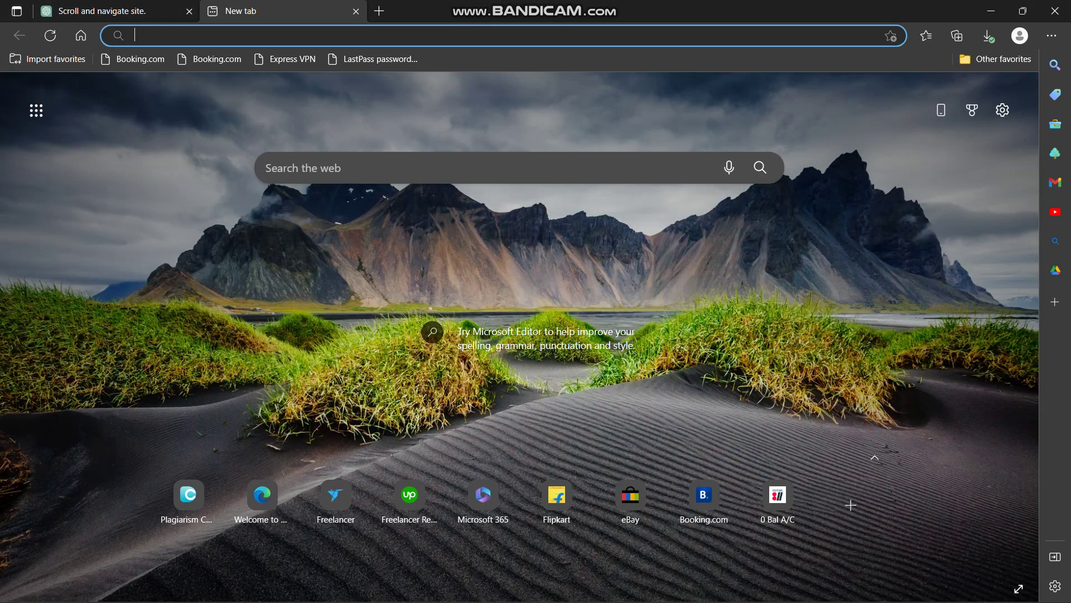
text(chat)
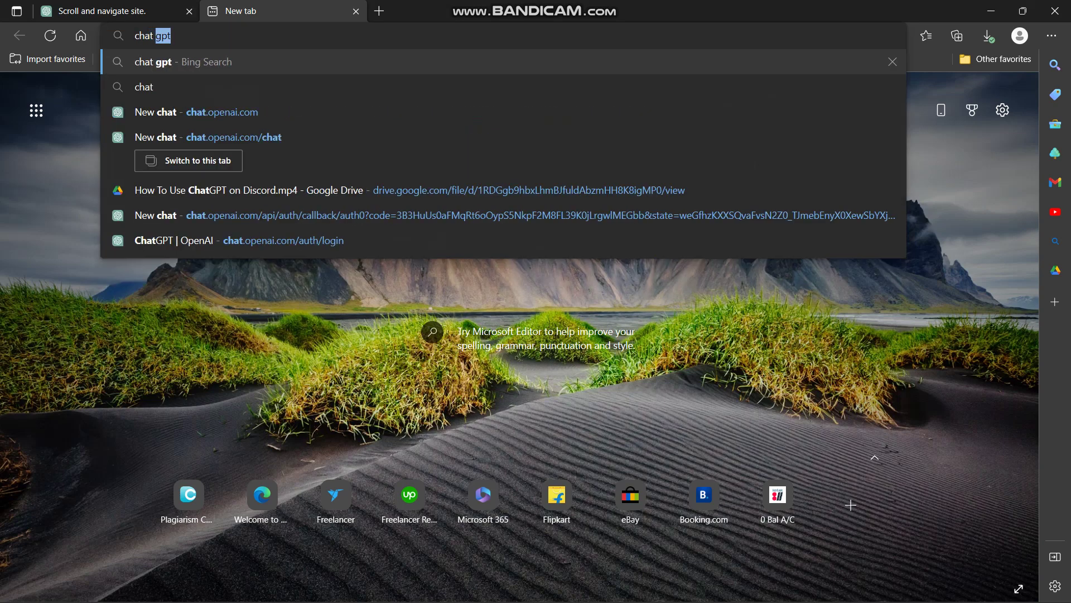
text( gpt)
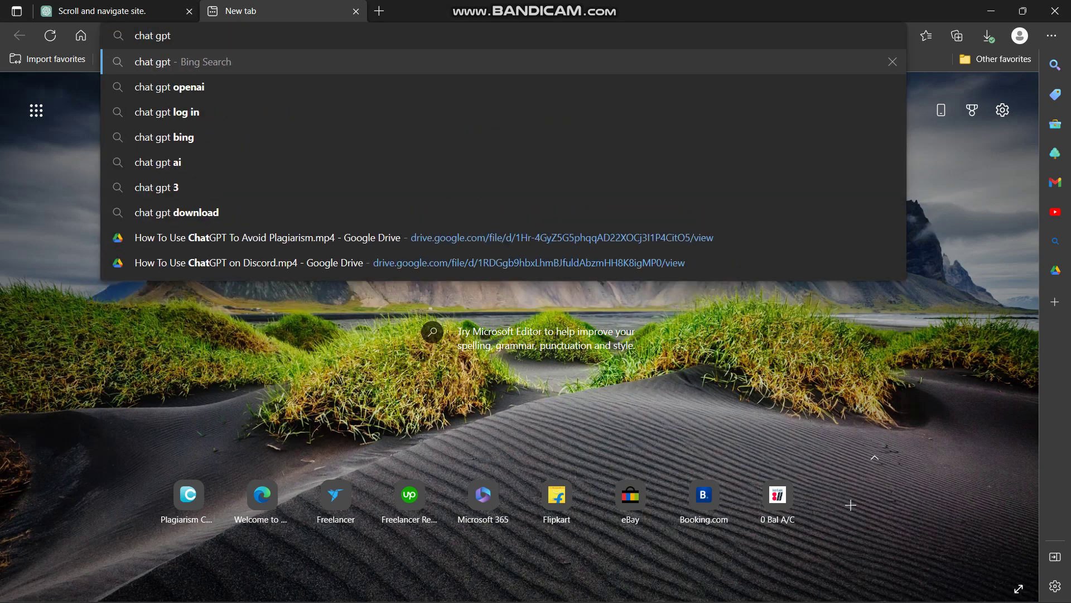
text( discoed)
key(Return)
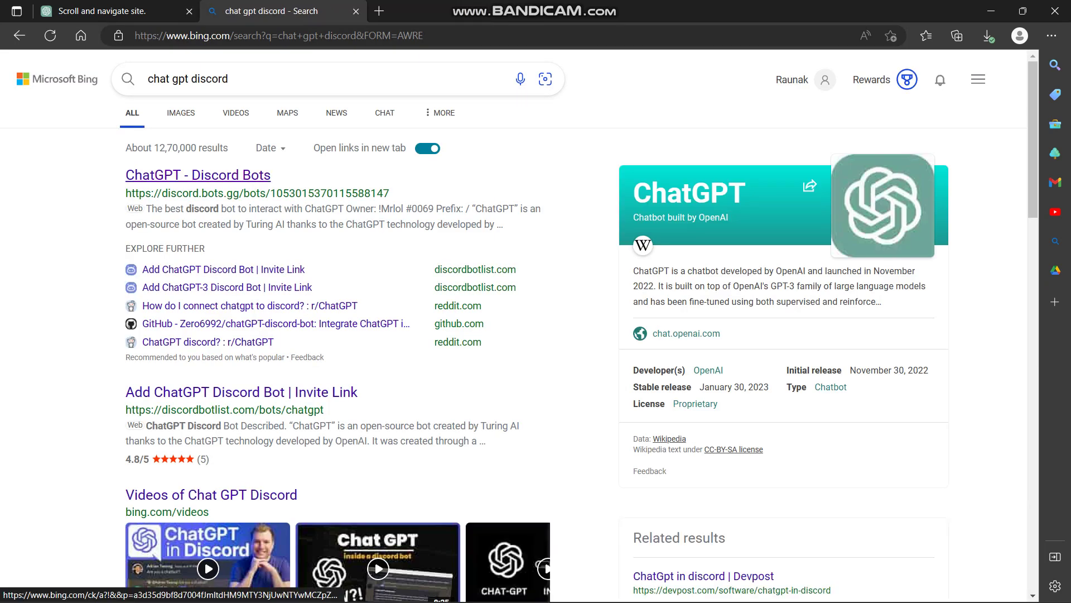
Step: Open the 'ChatGPT - Discord Bots' result on discord.bots.gg
click(197, 175)
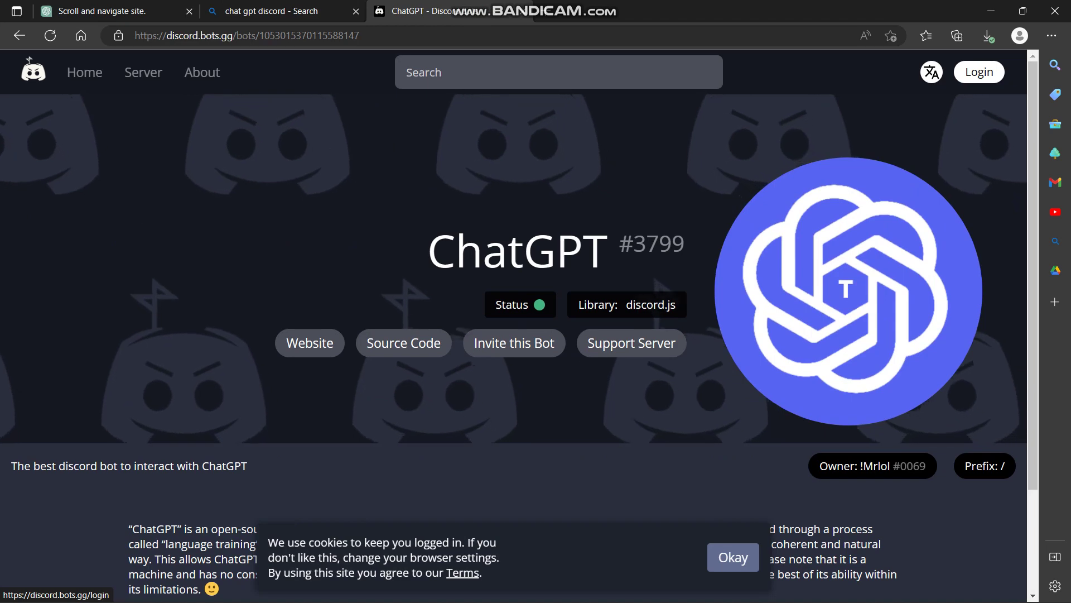
Step: Open the bot's Discord login, close the autofill settings tab, and return to ChatGPT
click(979, 72)
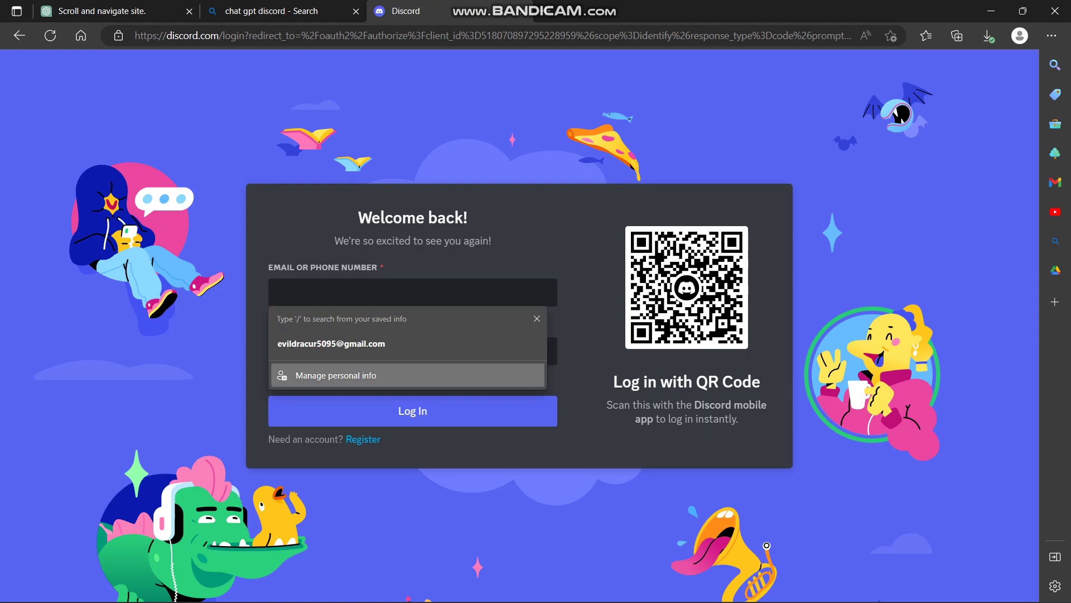
key(Return)
key(ctrl+w)
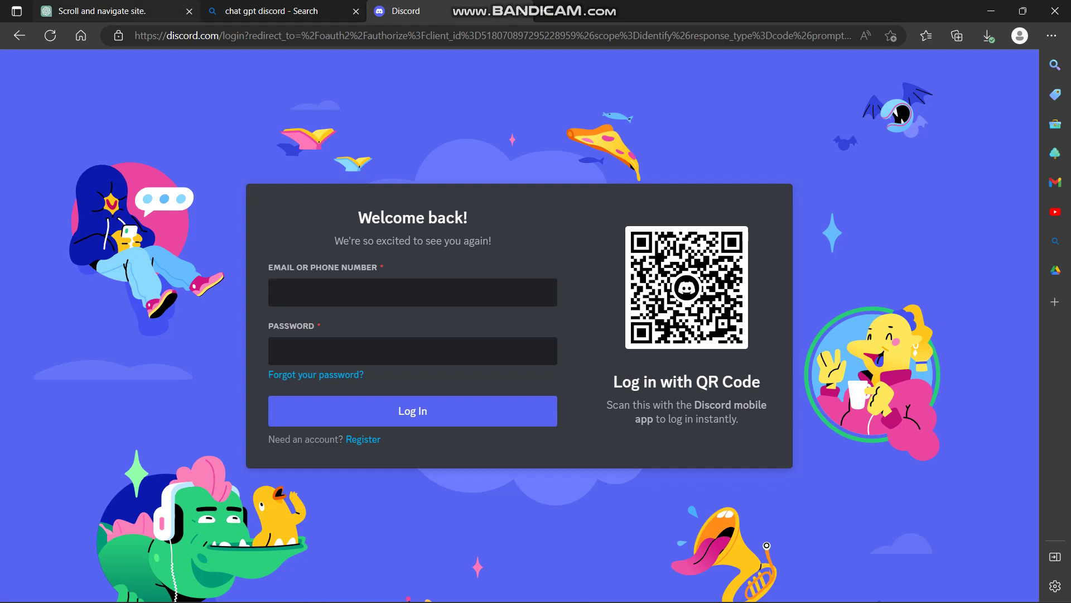
click(101, 10)
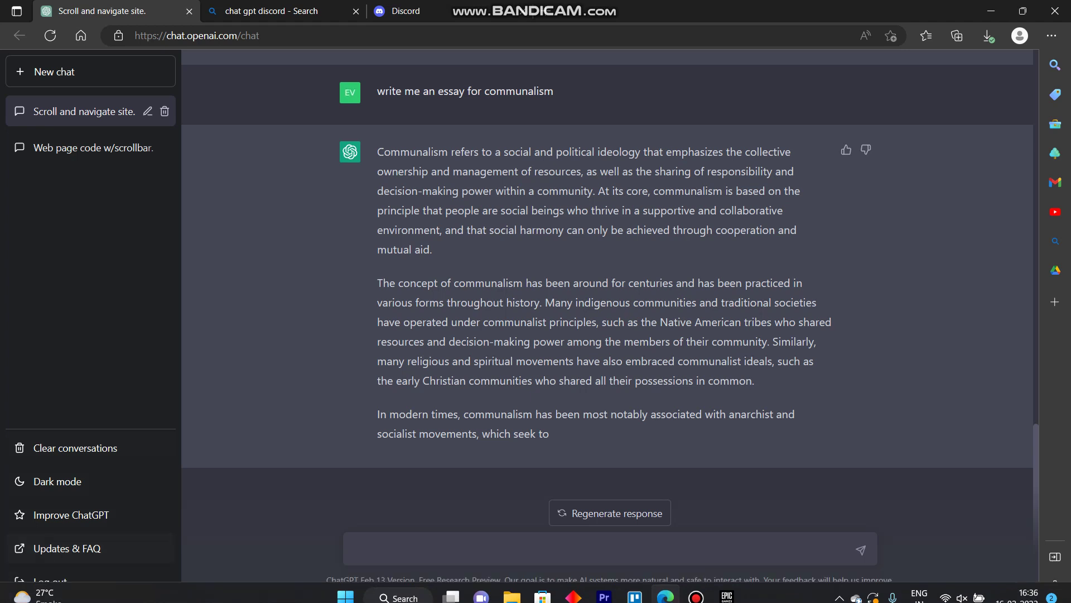
Step: Clear all saved ChatGPT conversations and return to the empty Discord sign-in page
click(75, 448)
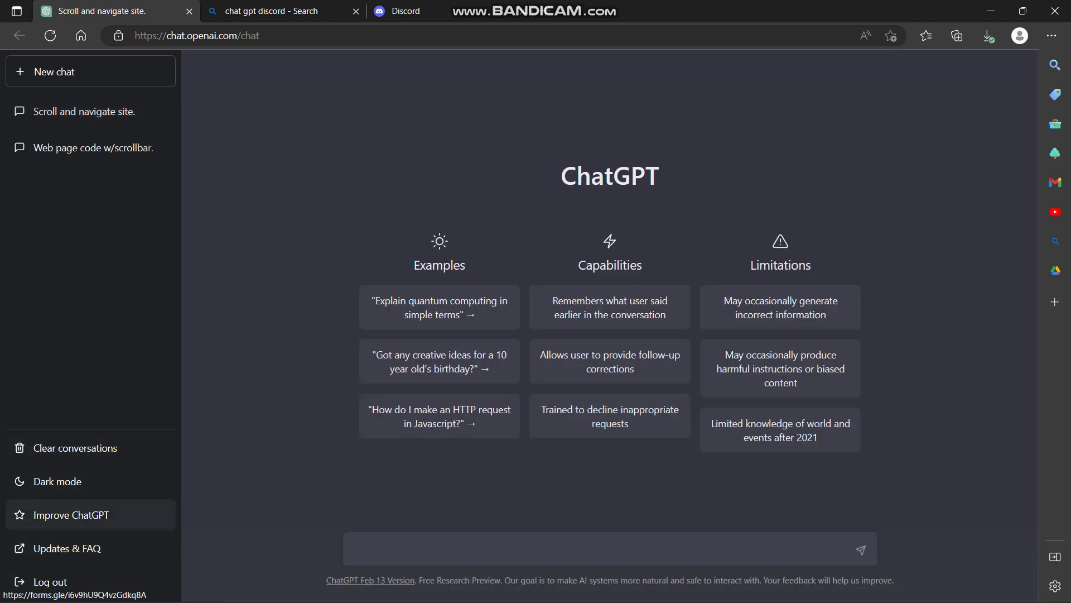
key(ctrl+Tab)
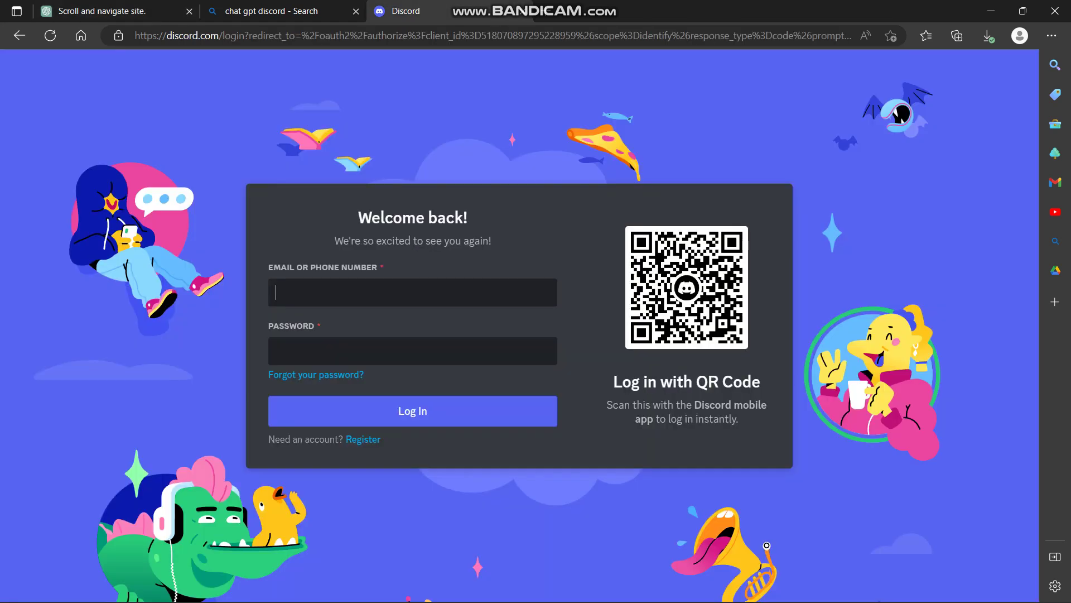
key(Return)
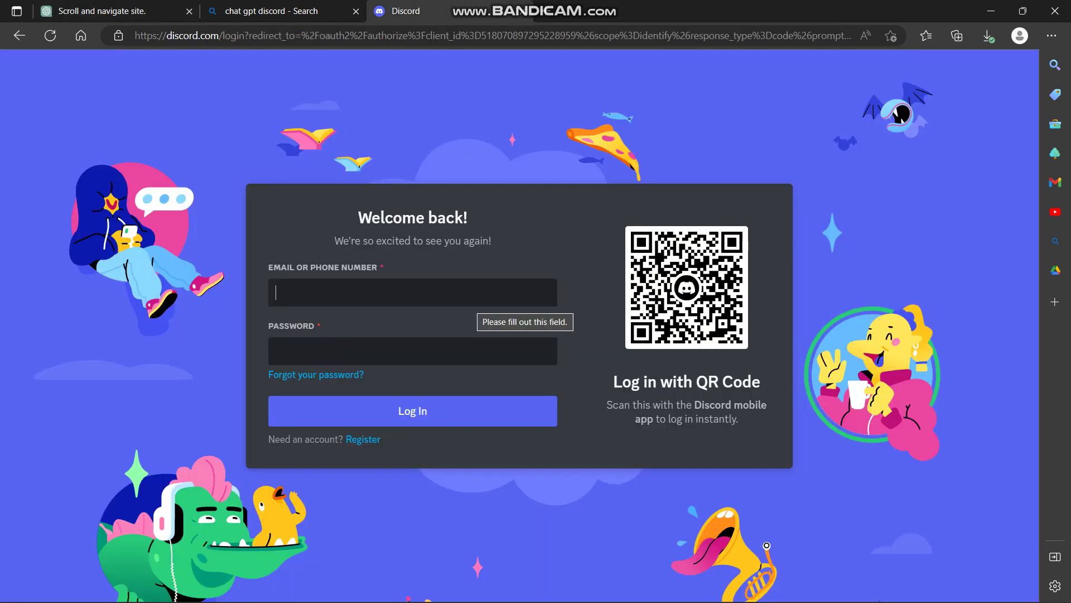
key(Escape)
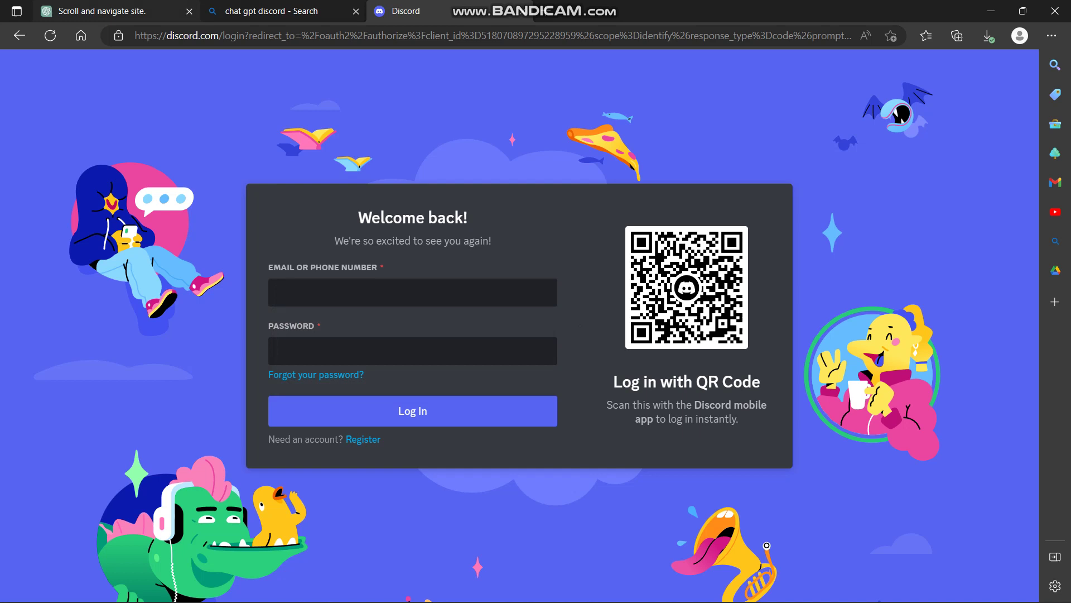
key(ctrl+1)
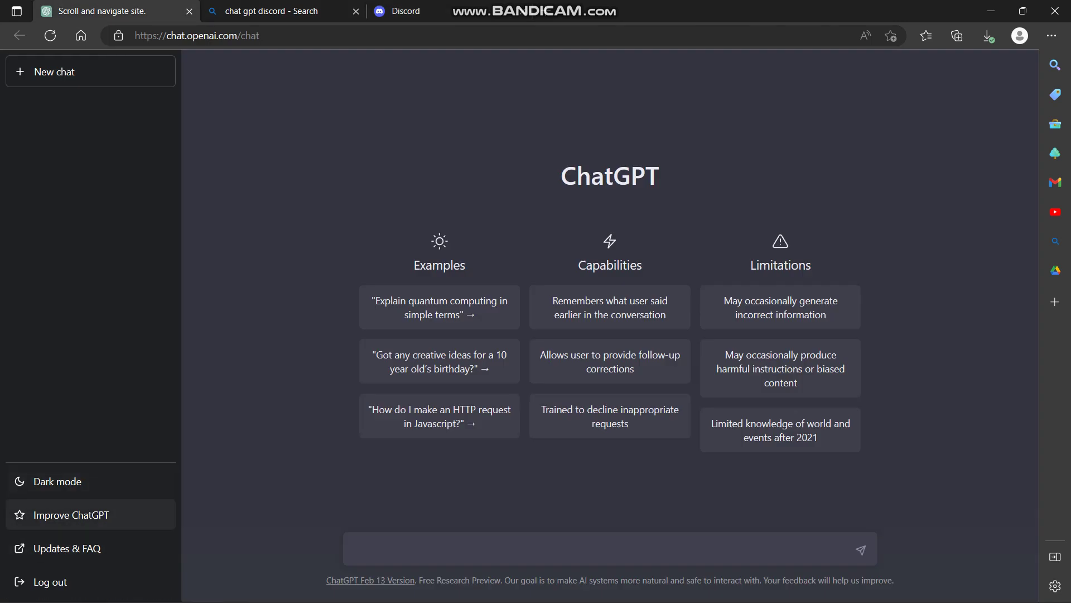
click(407, 10)
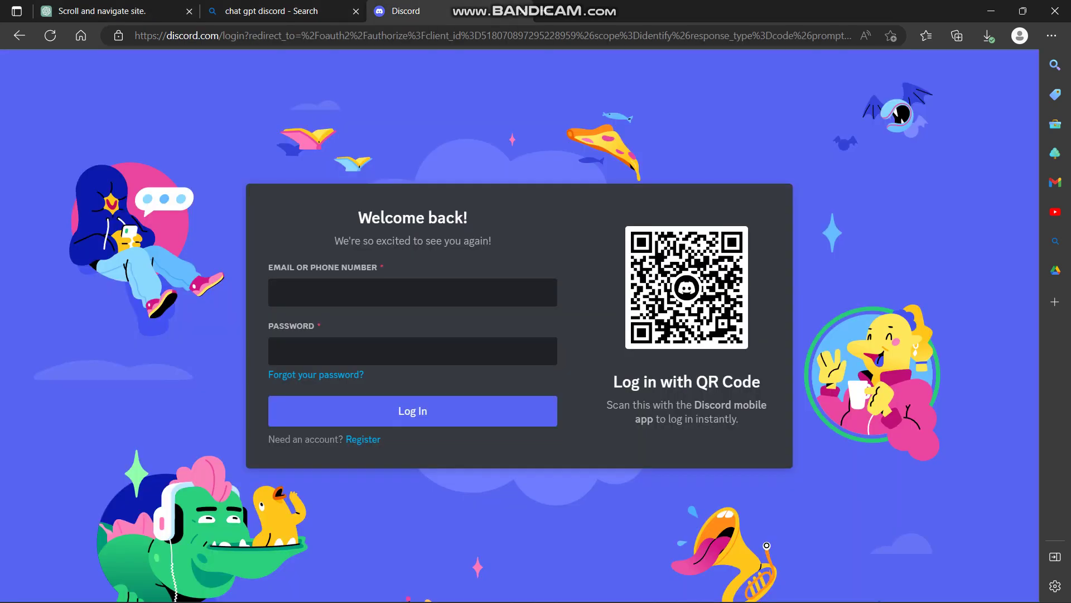
mouse_move(766, 596)
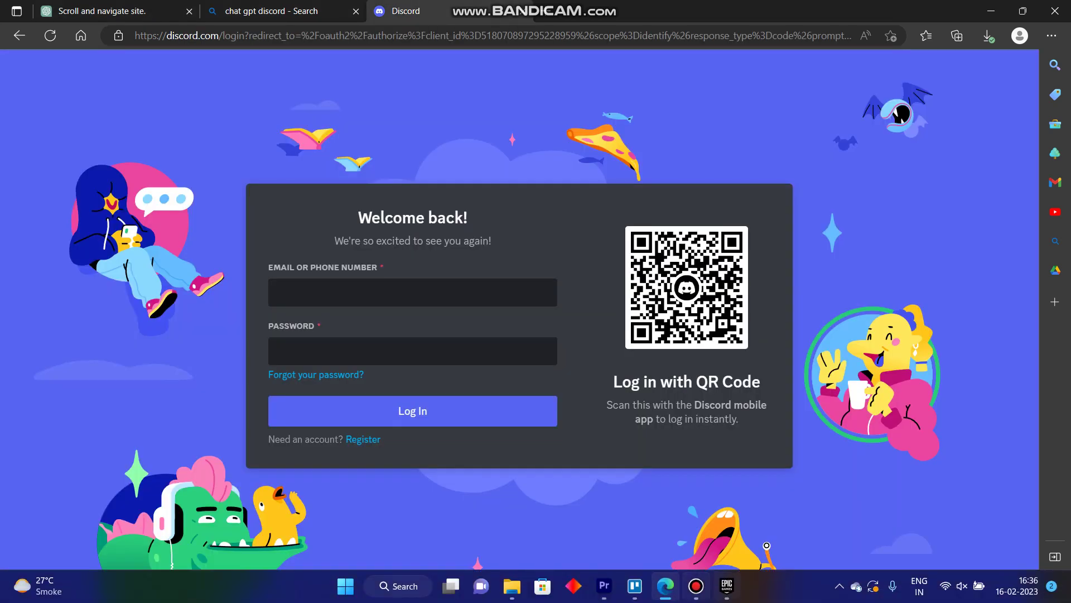
click(695, 585)
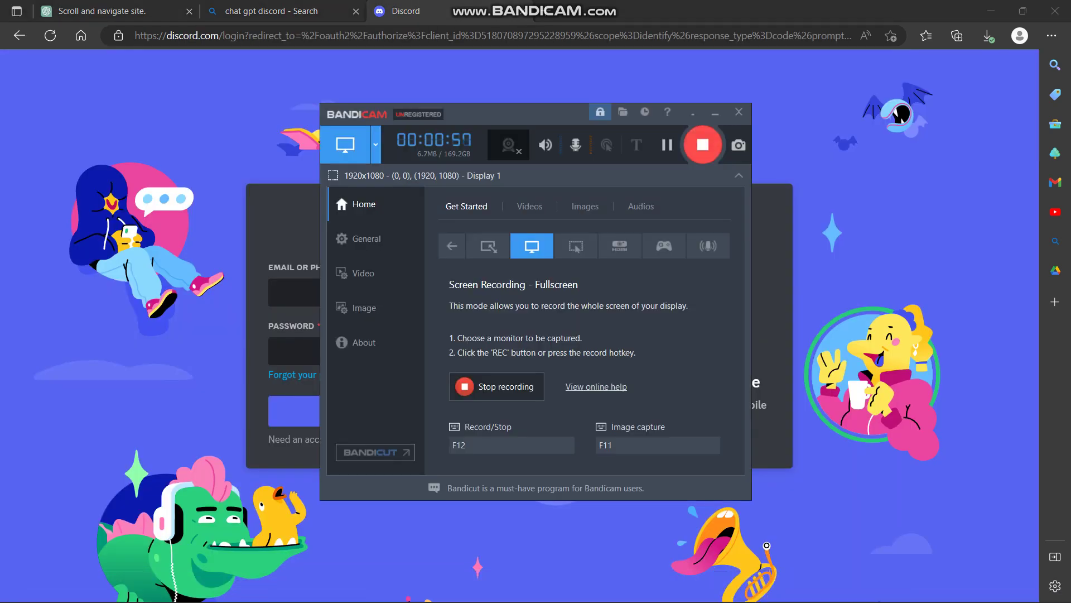